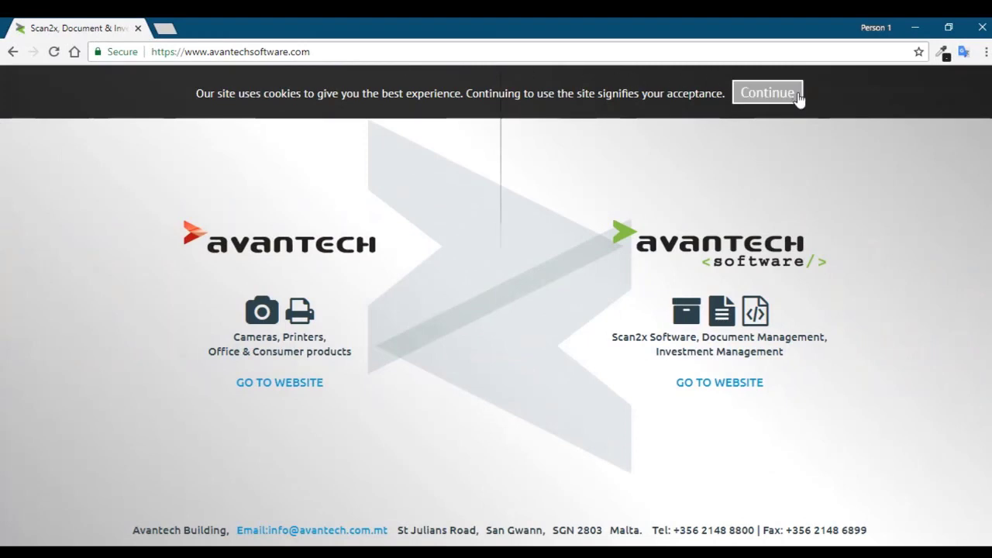
Step: Accept the cookie notice, enter the Avantech Software site and reach the Scan2x Download Trial page
click(767, 93)
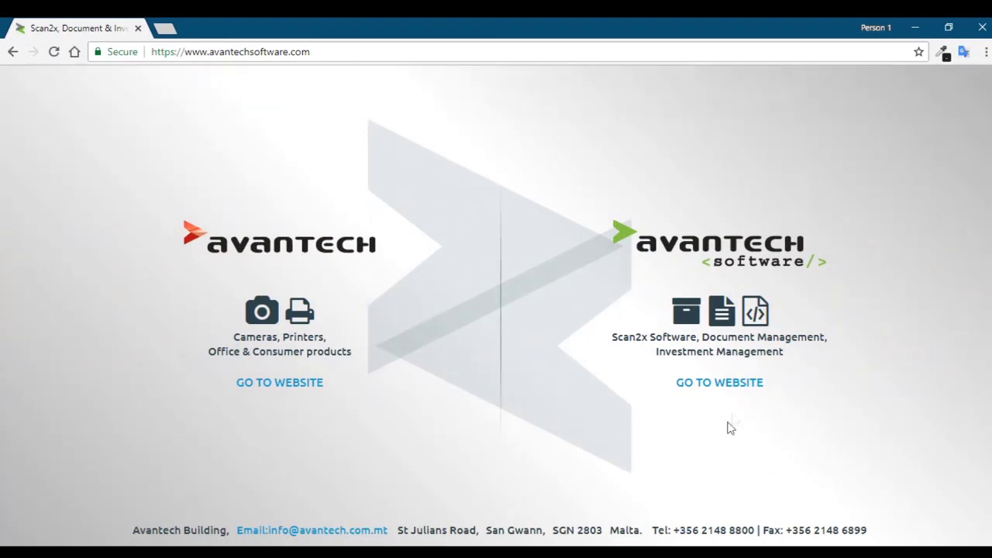
click(712, 384)
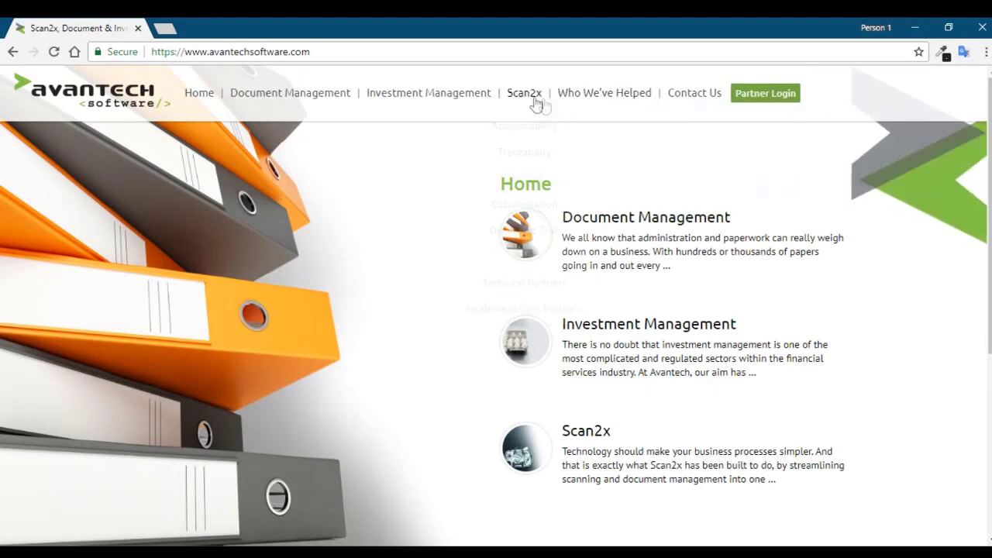
mouse_move(524, 93)
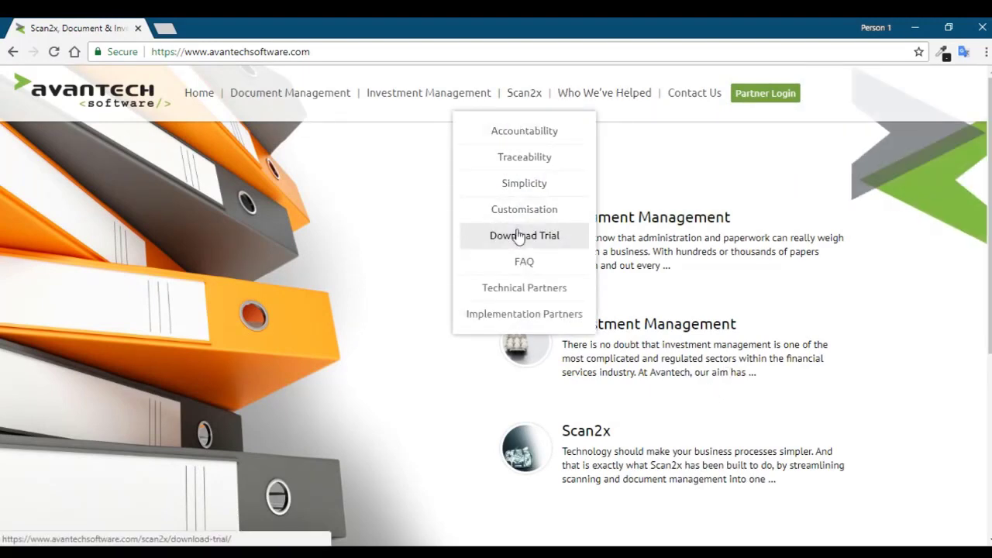
click(518, 234)
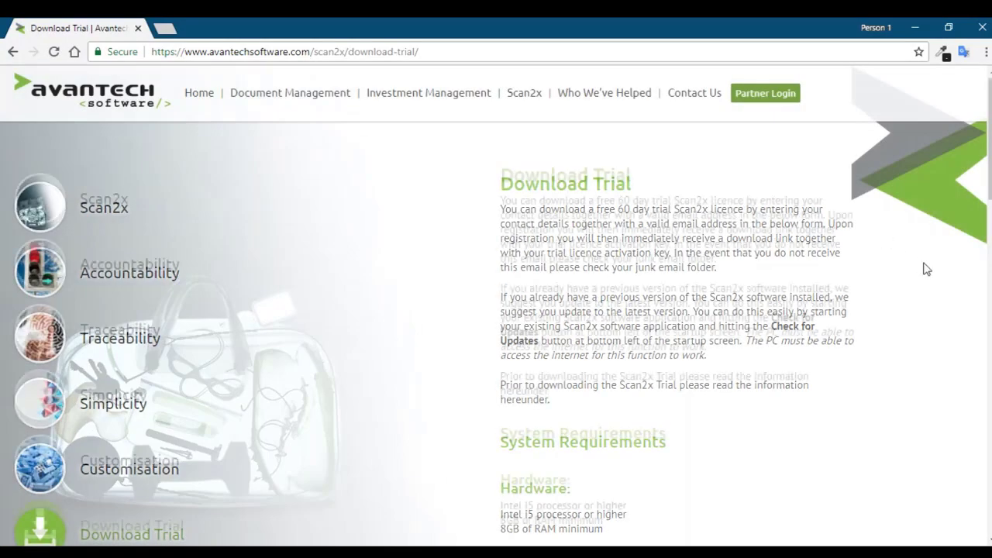
scroll(927, 269, down, 5)
scroll(927, 269, down, 3)
scroll(927, 269, down, 3)
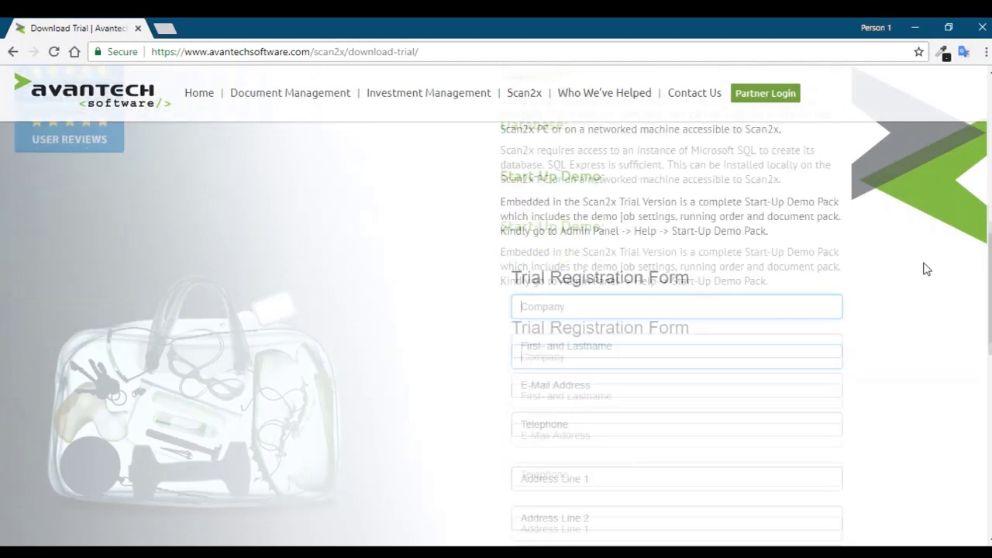
scroll(927, 268, down, 2)
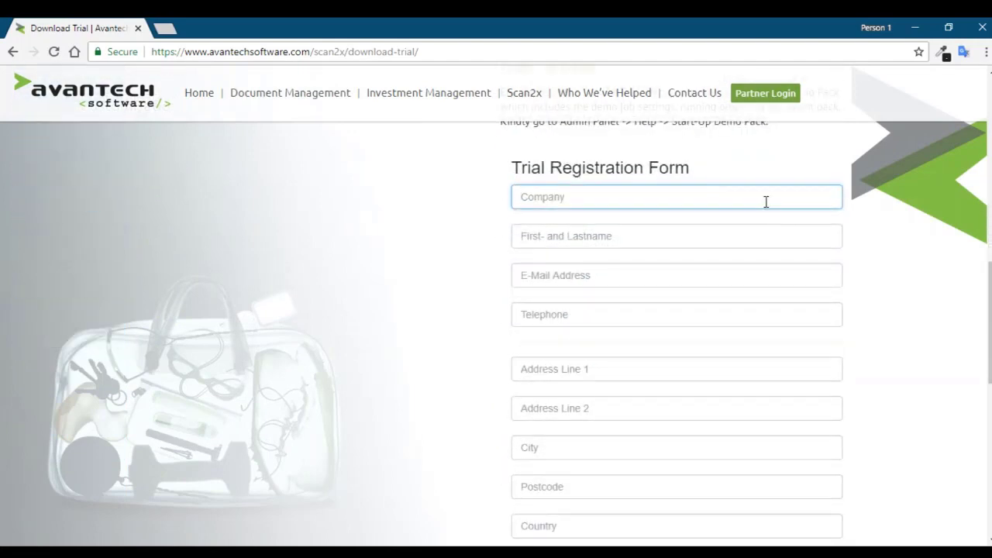
text(Avantech Software)
Step: Enter company, name, e-mail and telephone in the Trial Registration Form, then start the Country field
key(Tab)
key(Tab)
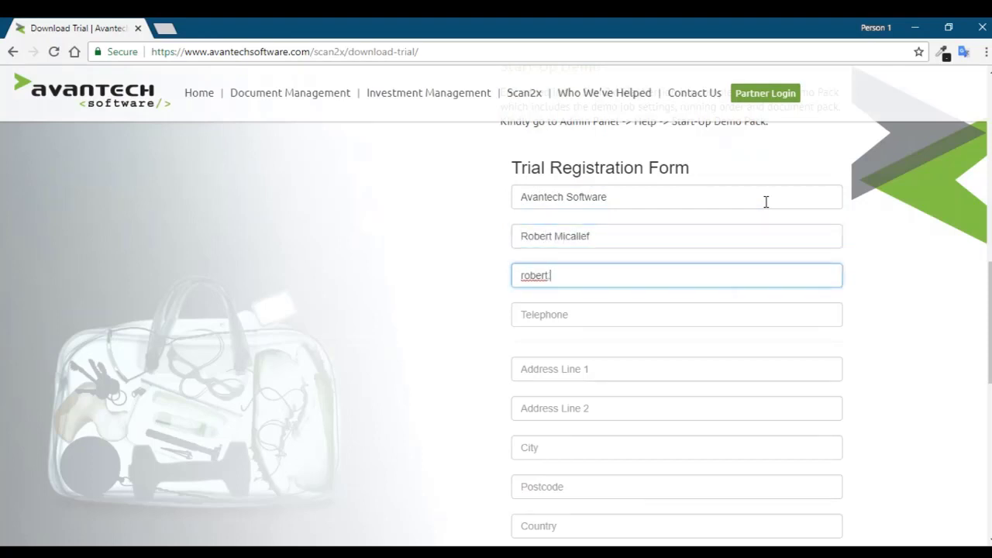
key(Tab)
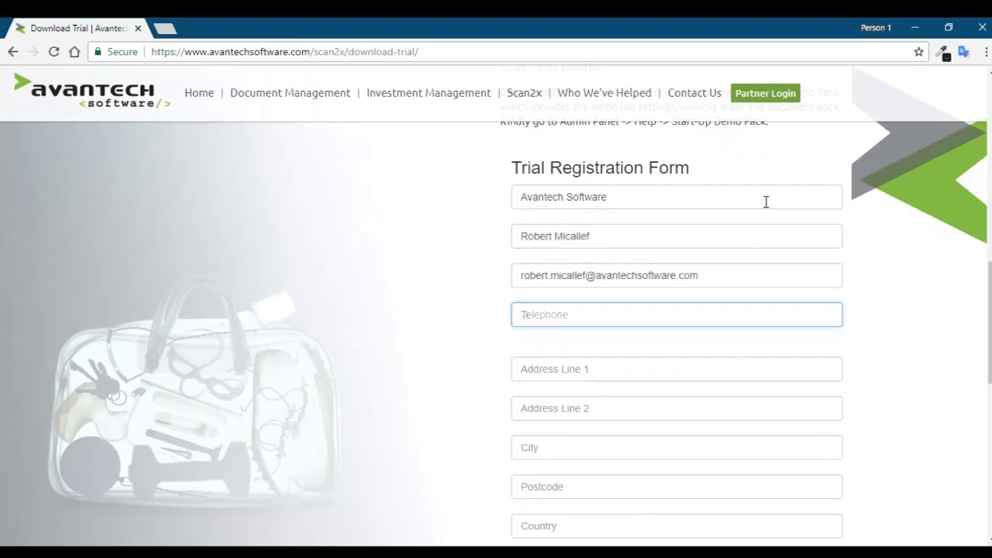
text(21488800)
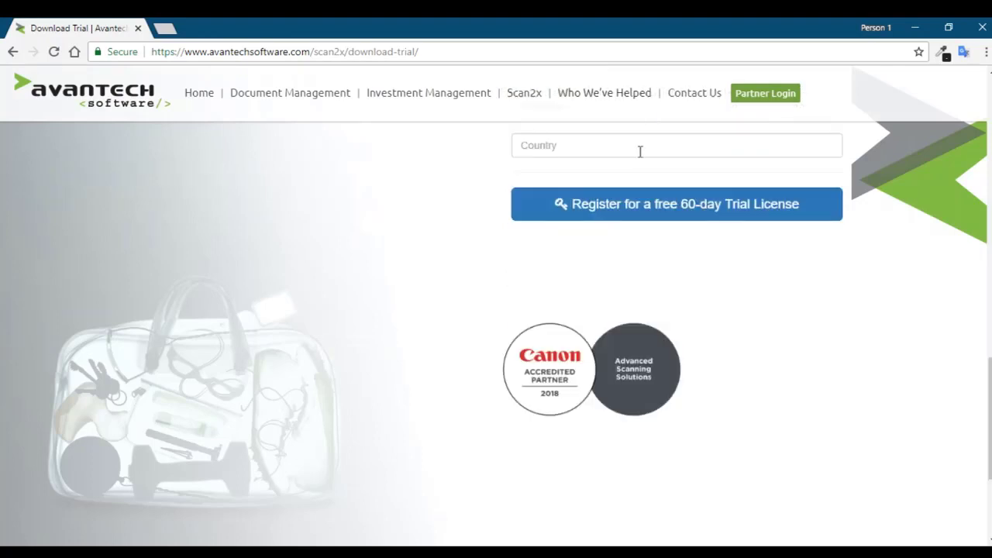
click(642, 144)
text(Malta)
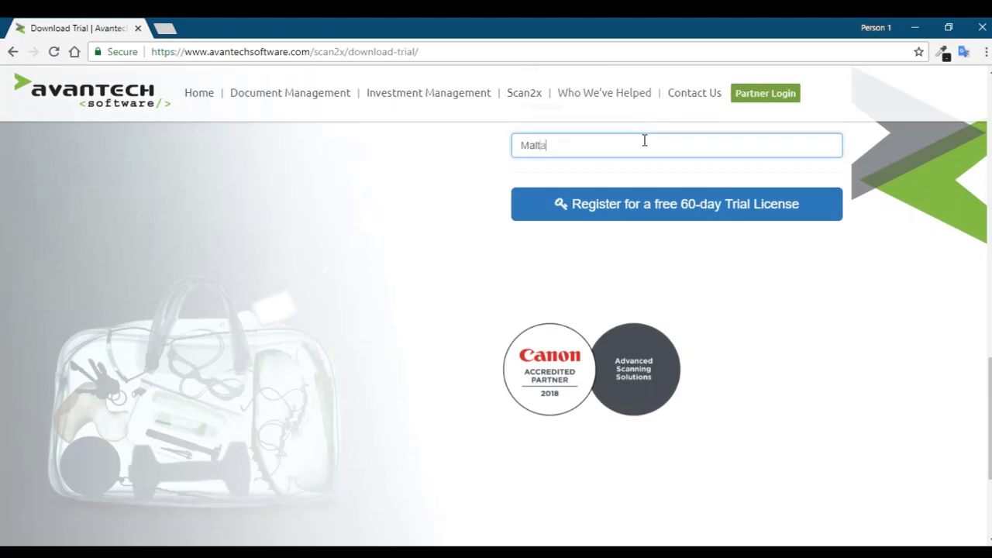
Step: Submit the trial registration and save the Scan2x.msi installer from the activation e-mail to Downloads
click(535, 211)
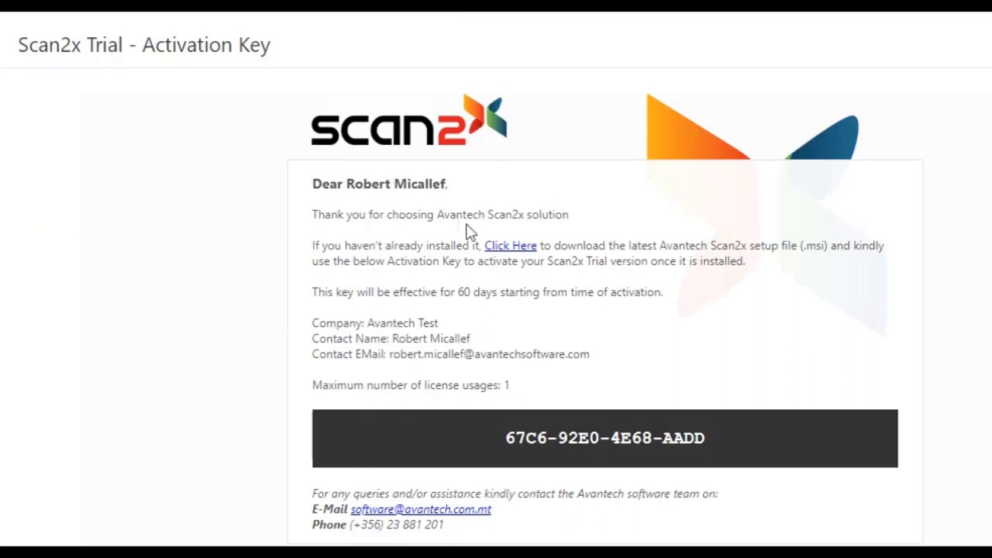
click(512, 247)
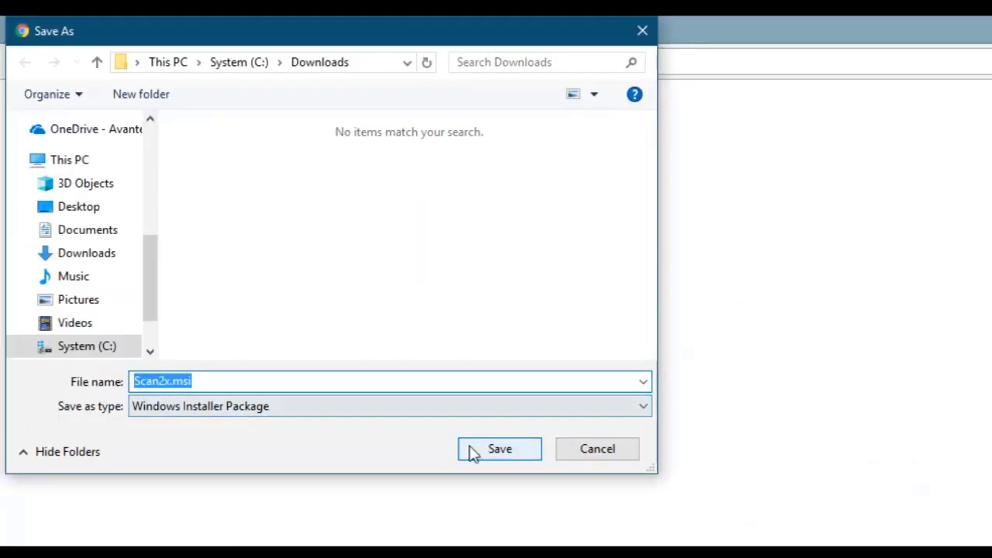
click(499, 449)
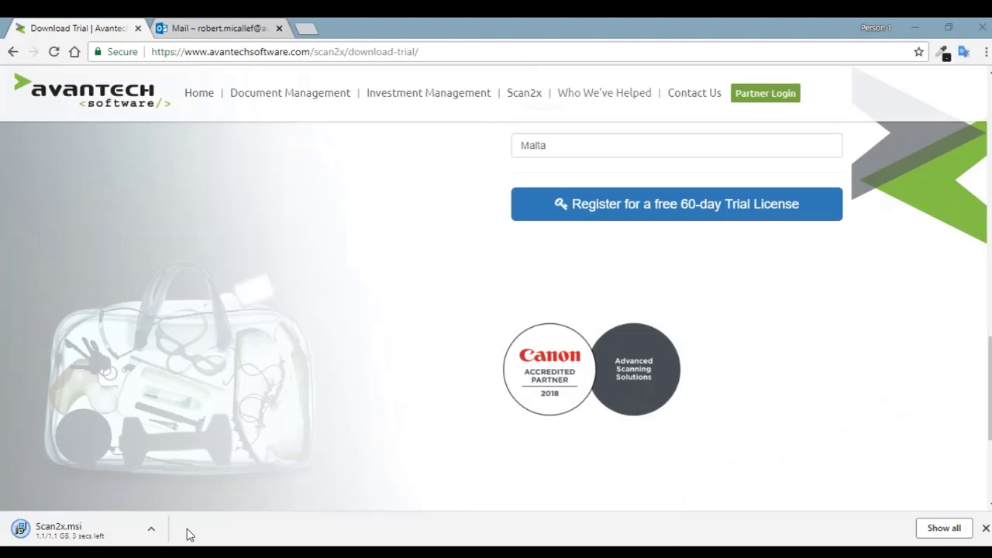
Step: Launch the downloaded Scan2x.msi and expand the SmartScreen warning details
click(65, 527)
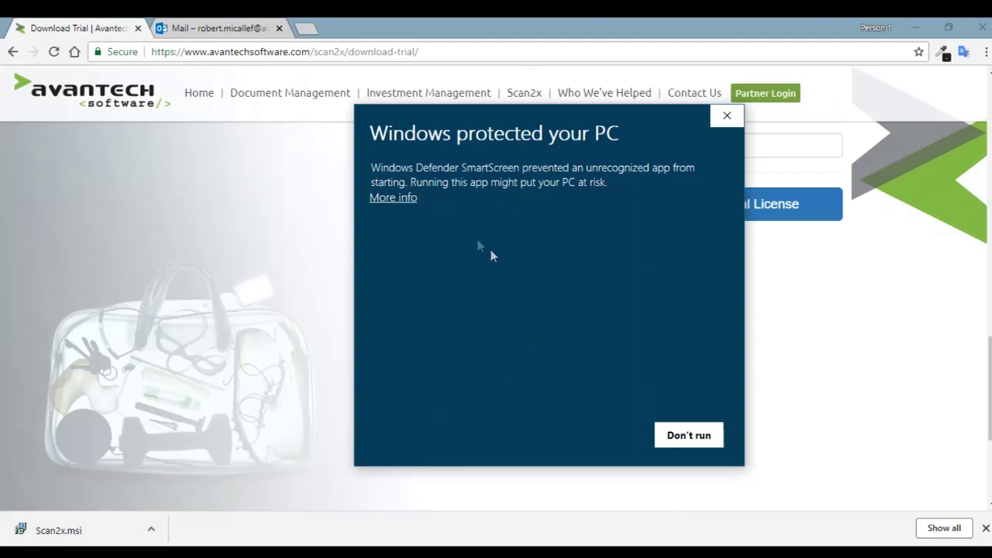
click(393, 197)
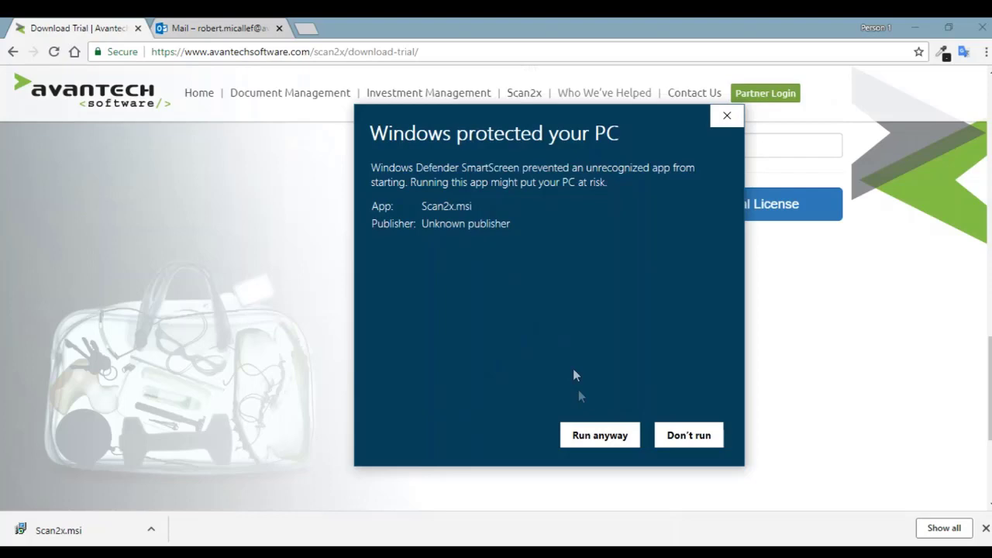
Step: Run the installer anyway and accept the license agreement in the InstallShield Wizard
click(600, 435)
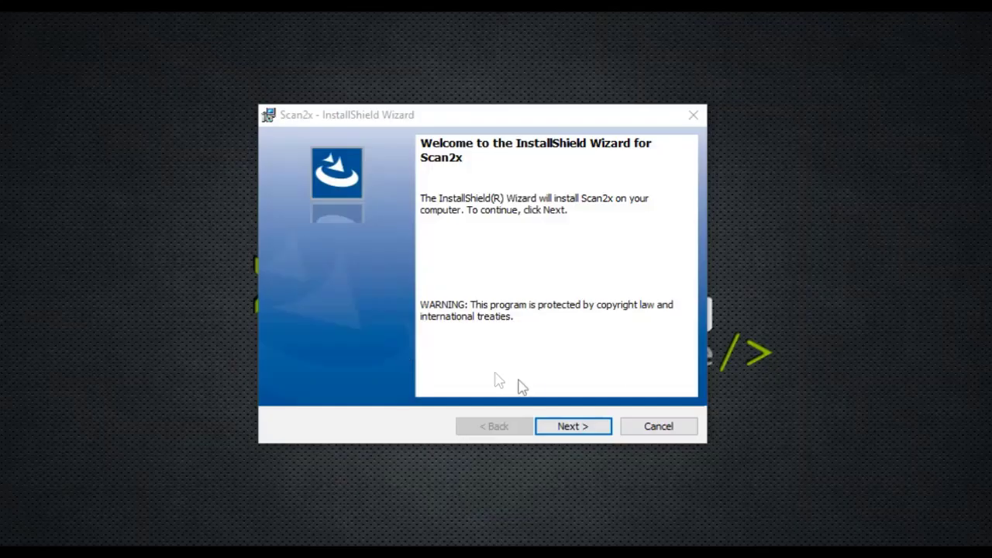
click(573, 427)
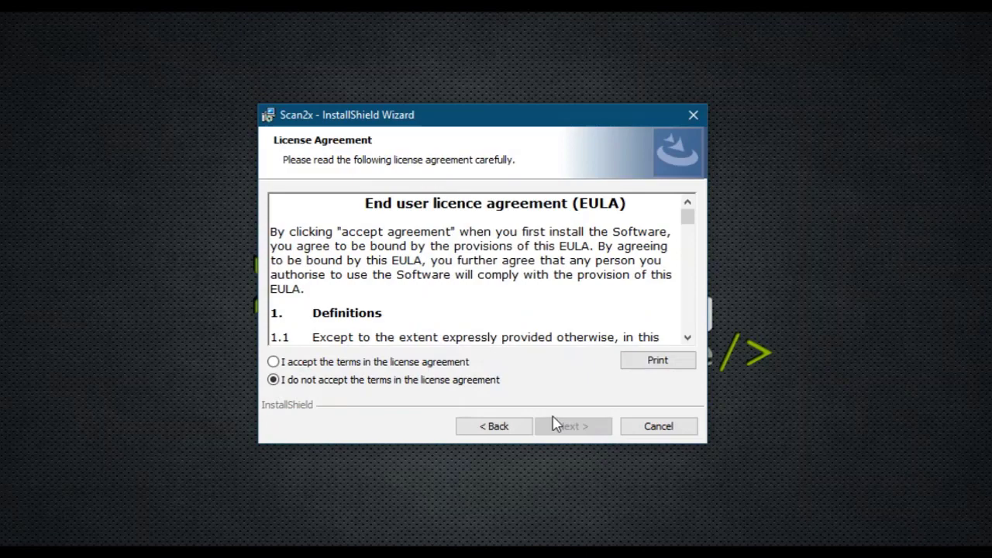
drag(688, 217, 688, 325)
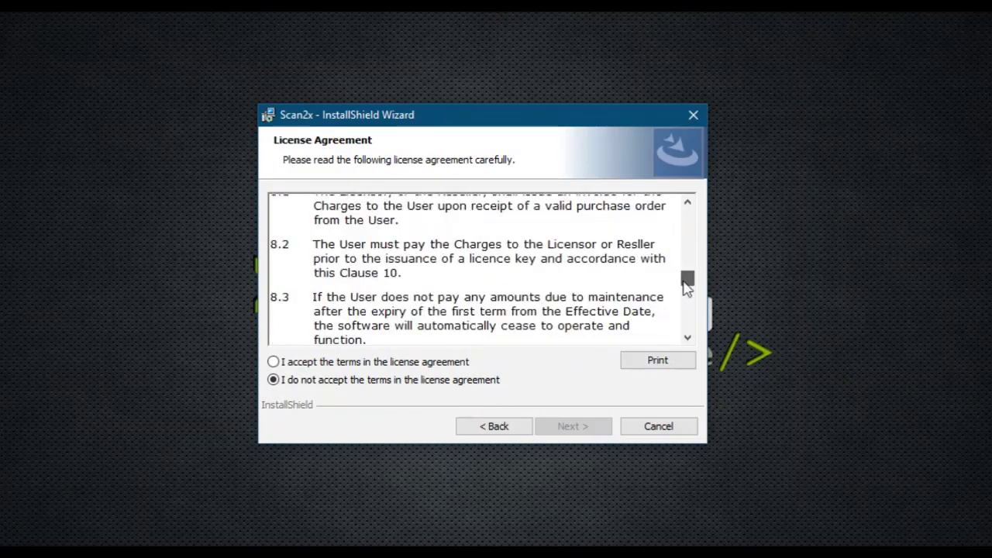
click(422, 362)
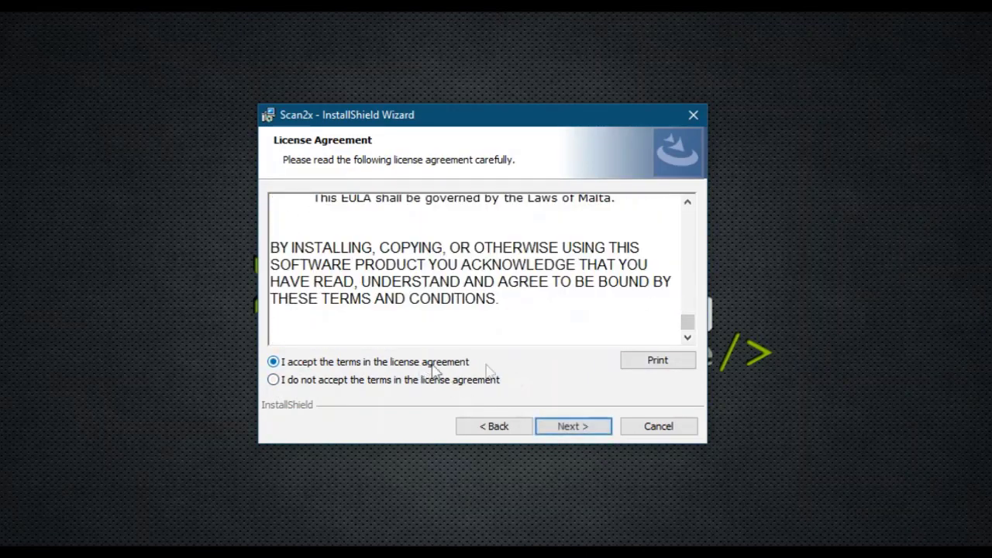
click(597, 431)
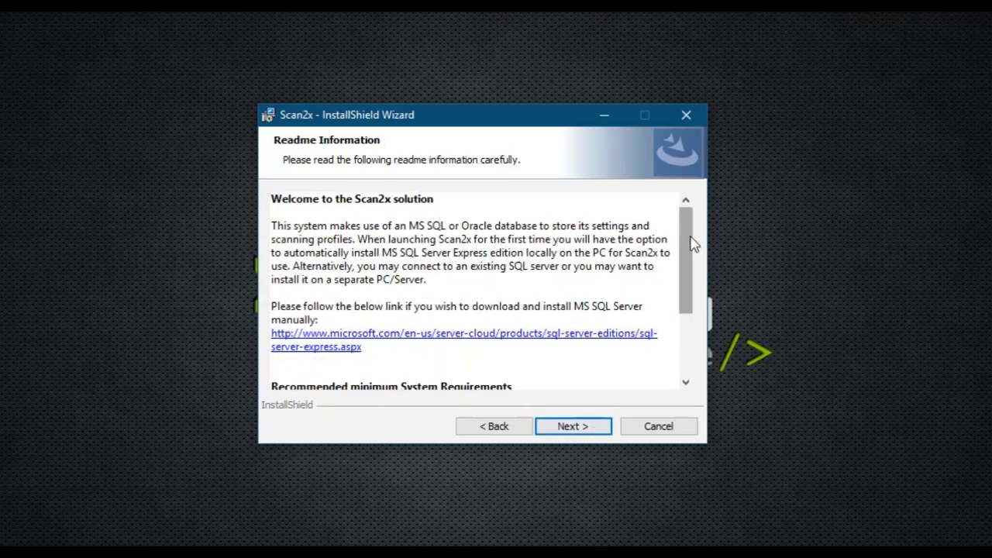
drag(686, 248, 686, 356)
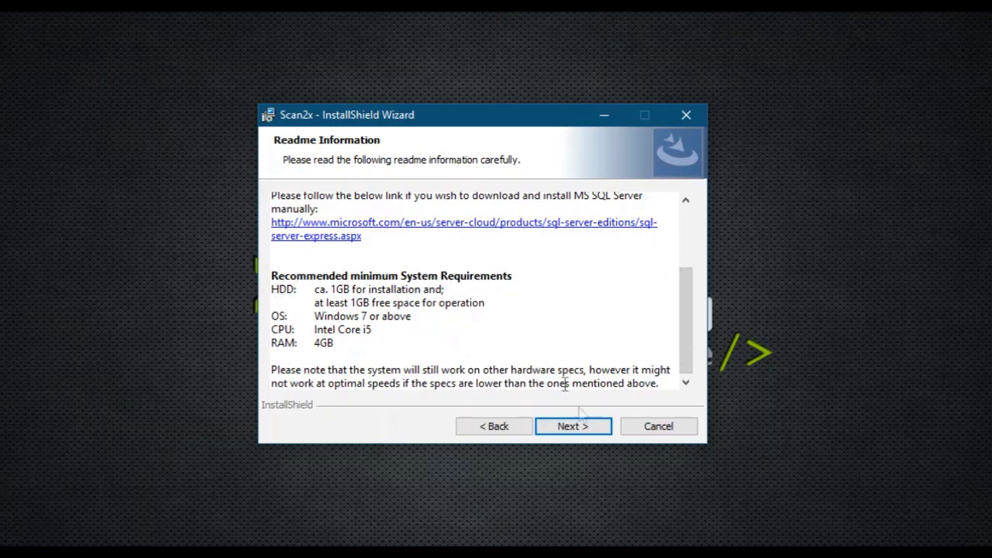
Step: Keep C:\Scan2x as the destination folder and start the Scan2x installation
click(589, 427)
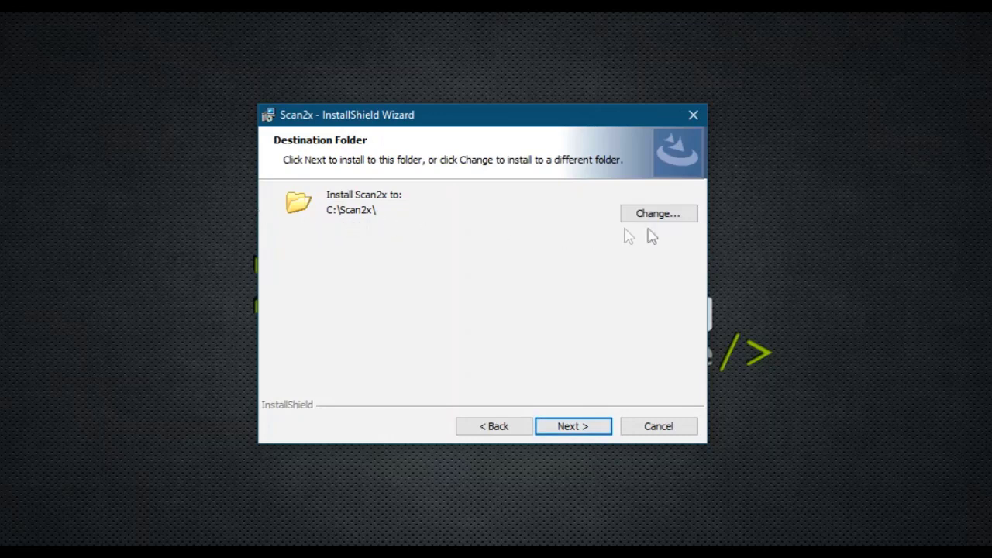
click(605, 430)
click(605, 430)
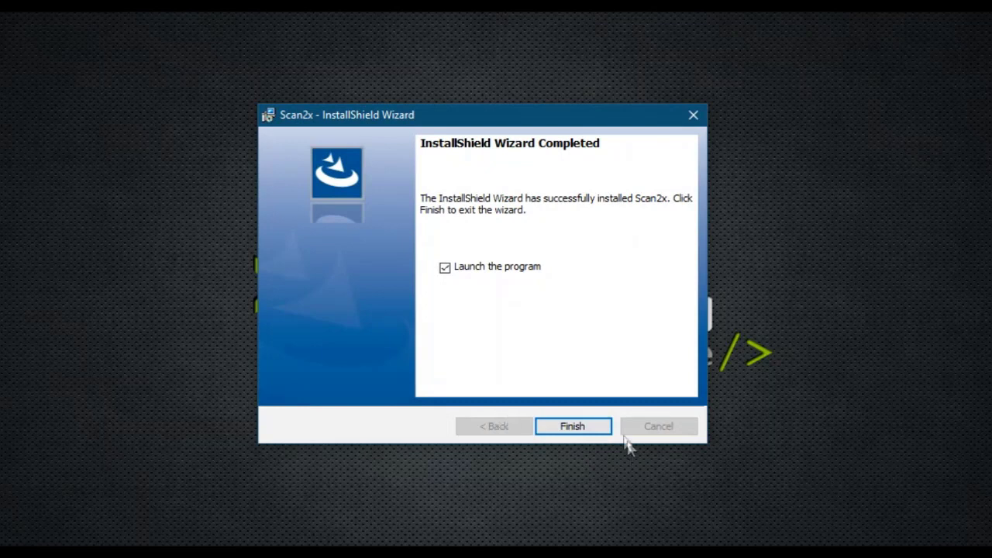
Step: Finish the wizard, enter the sa password for the localhost\SQLEXPRESS Scan2x connection and save it
click(601, 427)
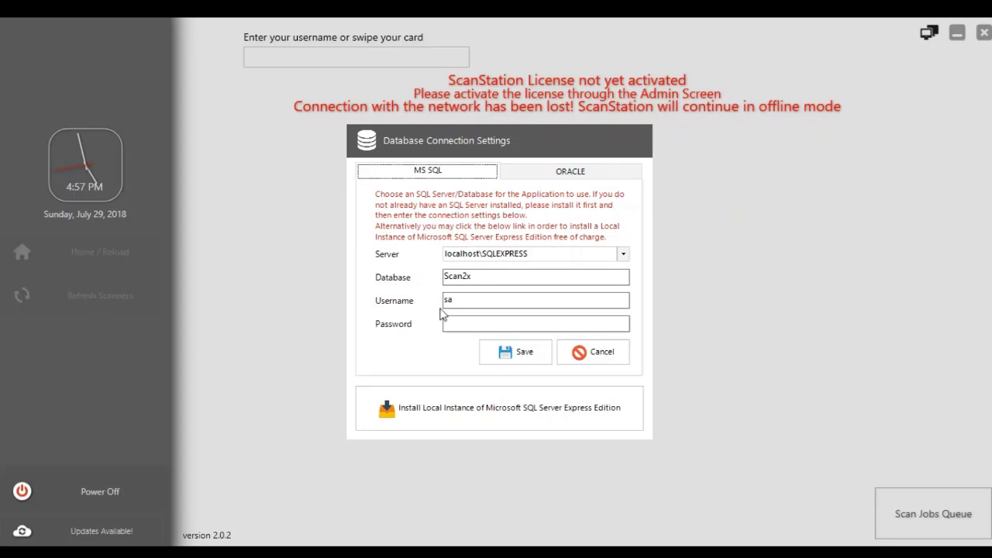
click(460, 322)
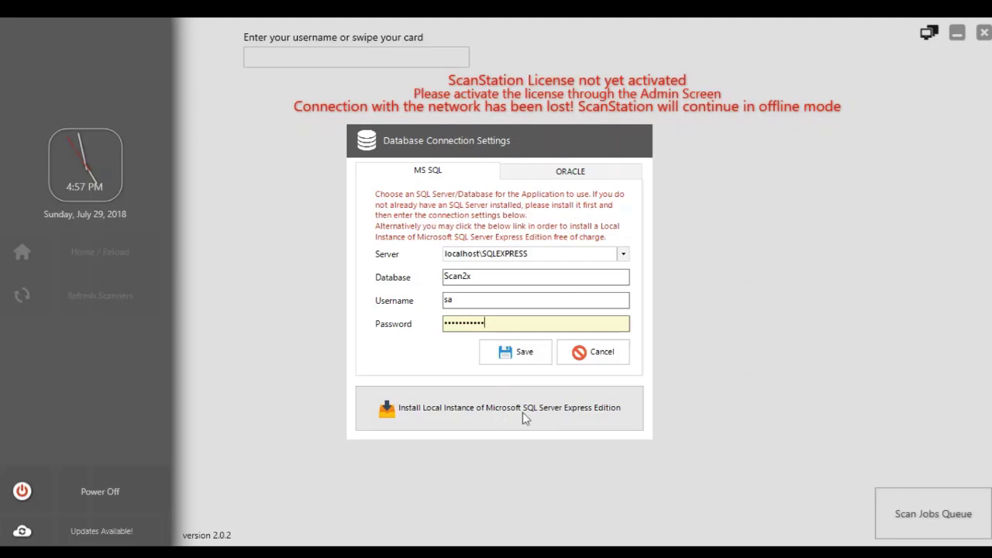
click(506, 357)
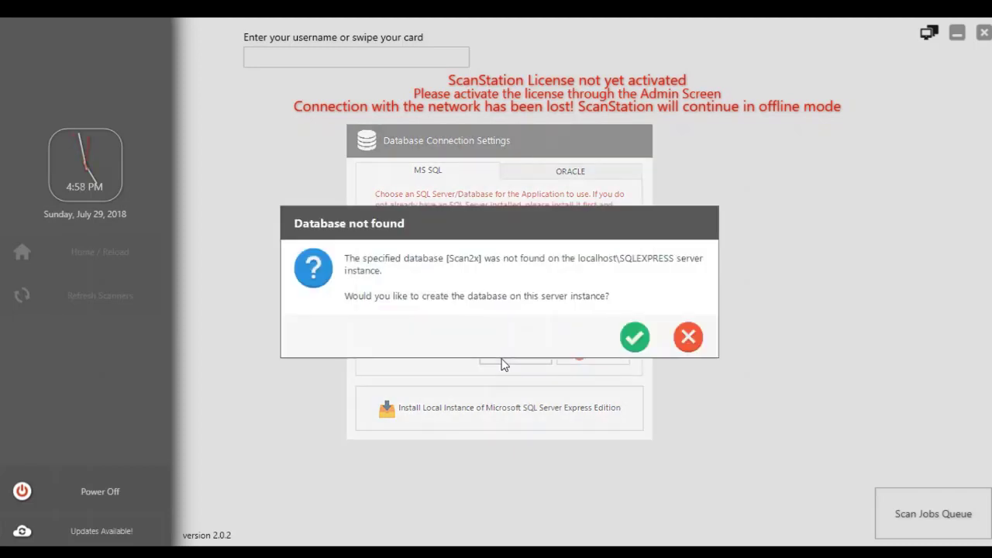
Step: Confirm creating the missing Scan2x database on the local SQLEXPRESS server
click(635, 337)
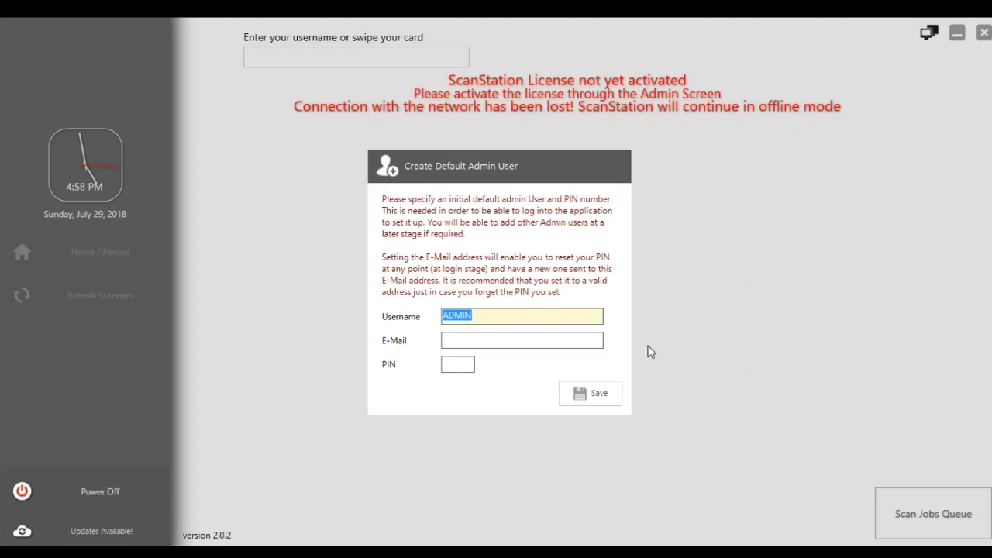
click(569, 344)
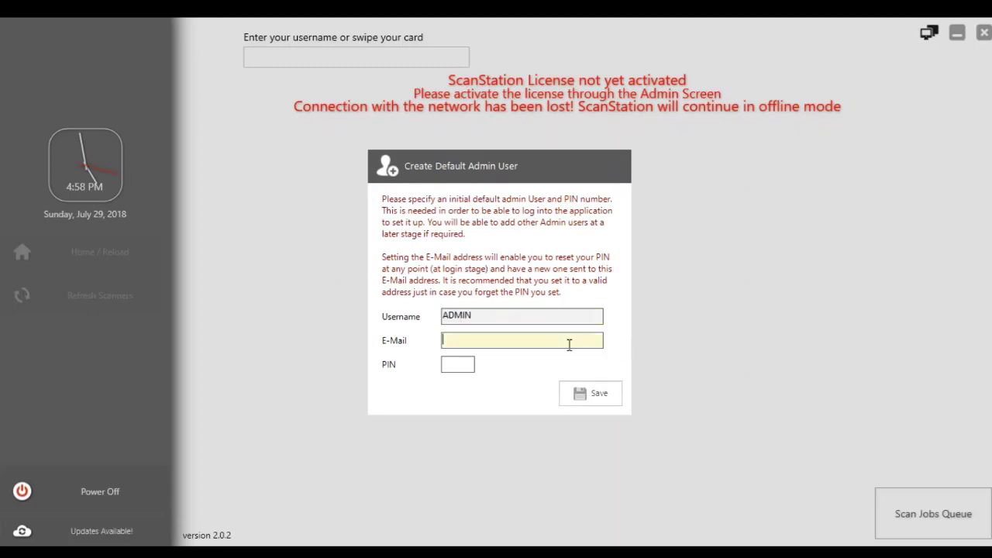
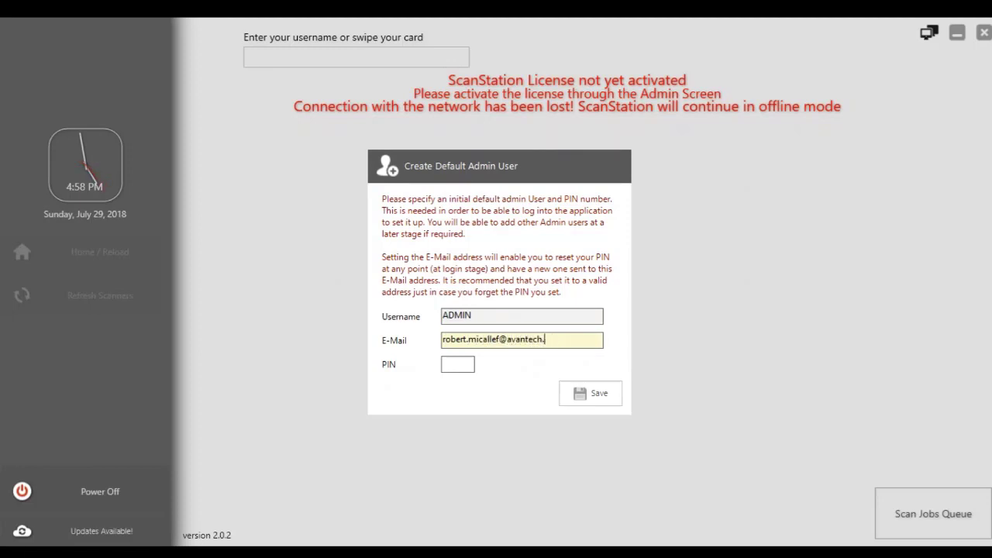
click(469, 363)
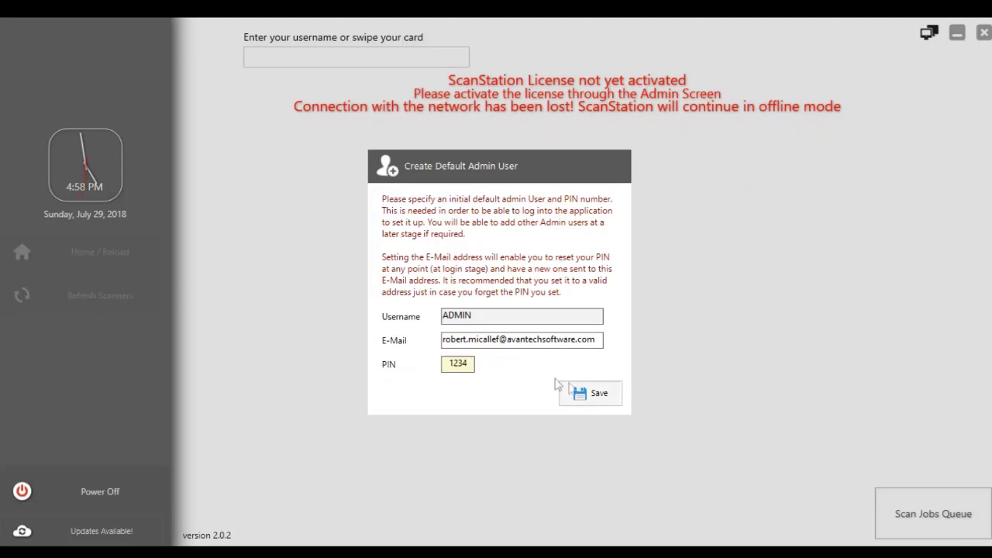
click(614, 397)
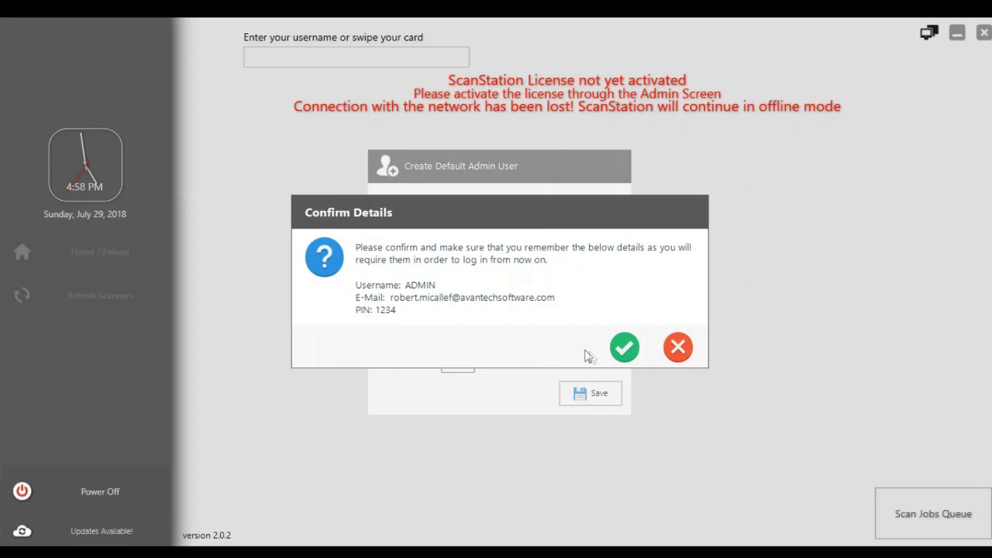
Step: Confirm the admin user details so the License Activation dialog appears
click(624, 347)
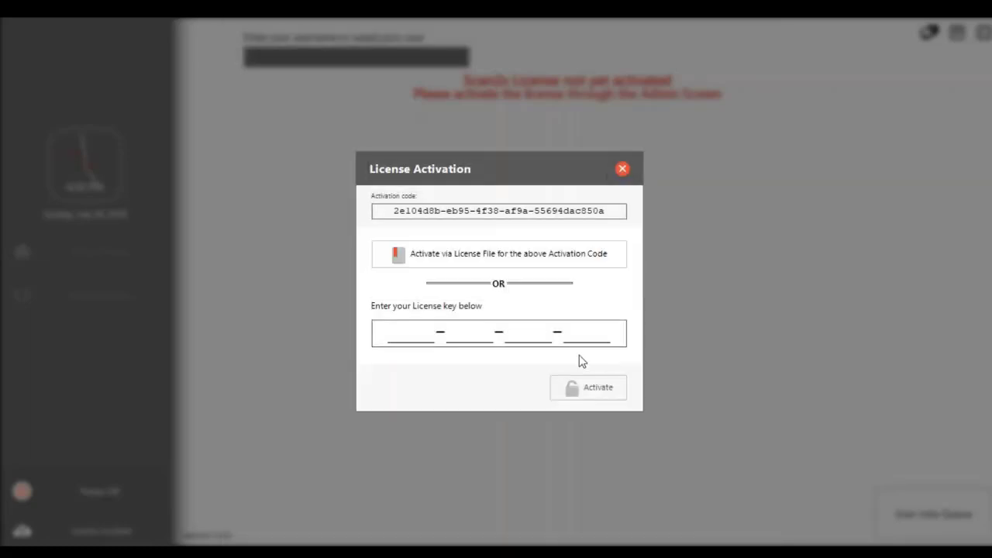
click(388, 334)
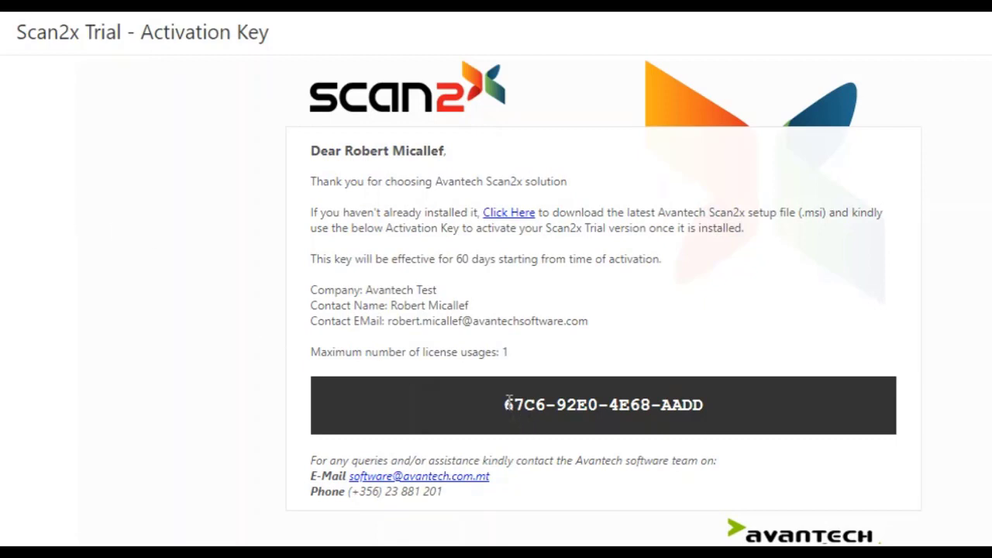
drag(504, 405, 703, 406)
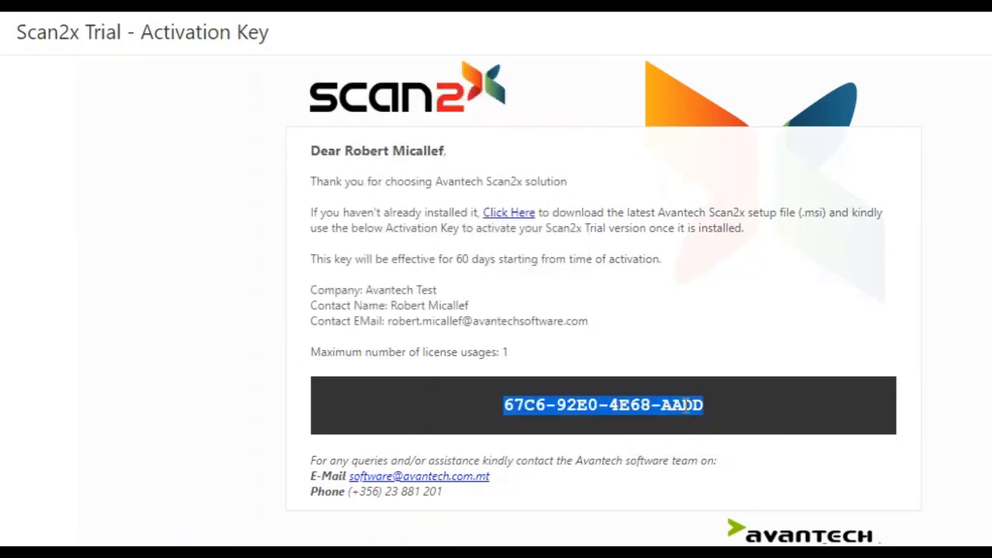
right_click(713, 406)
click(727, 419)
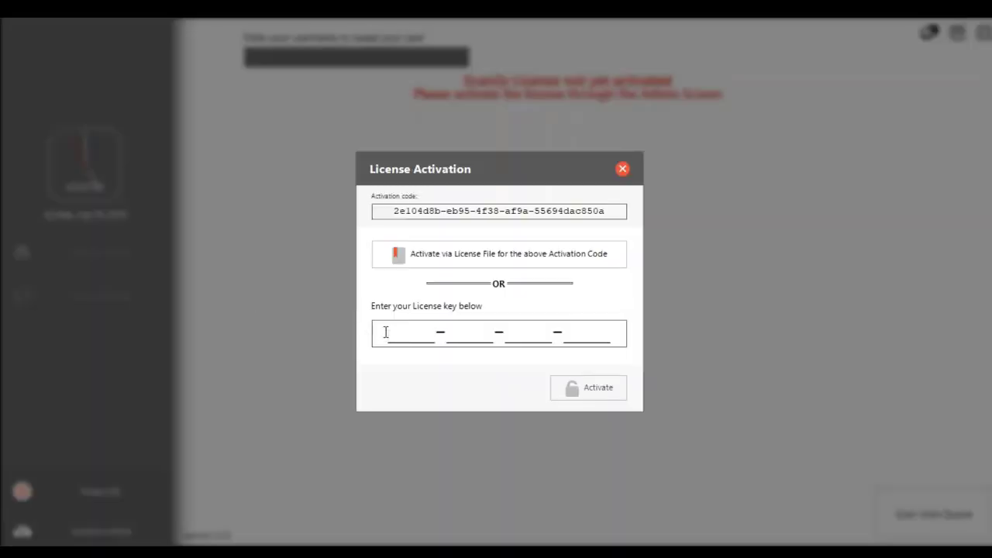
click(387, 334)
right_click(390, 341)
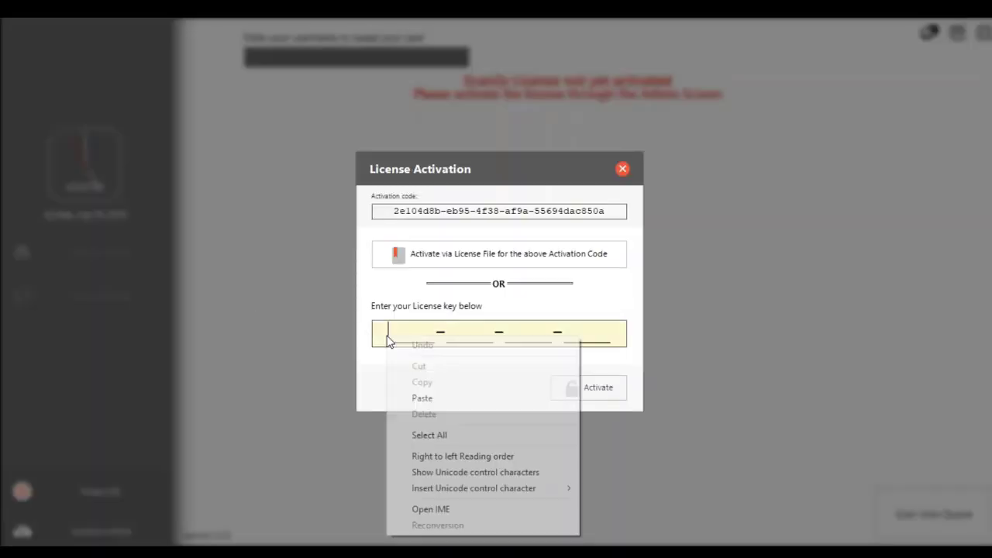
click(422, 398)
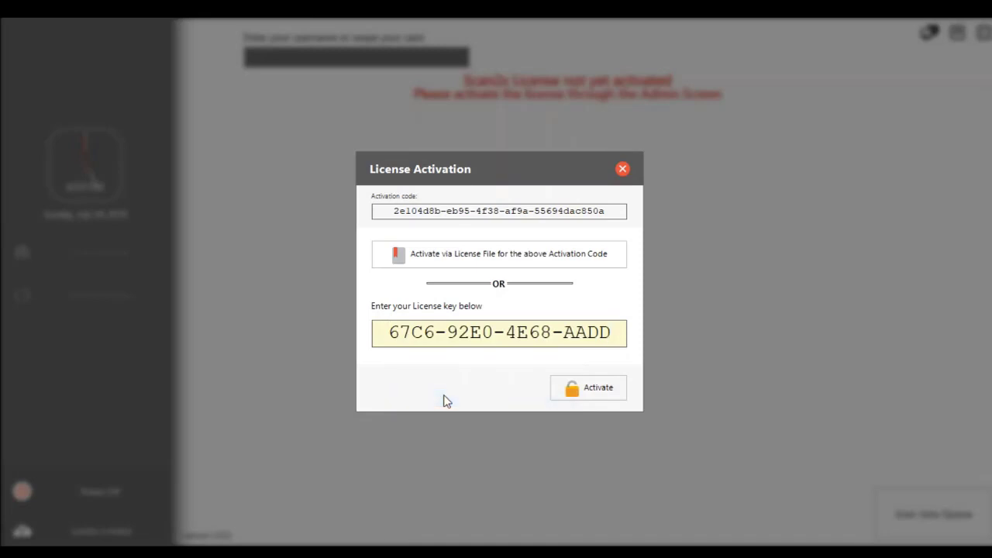
click(613, 391)
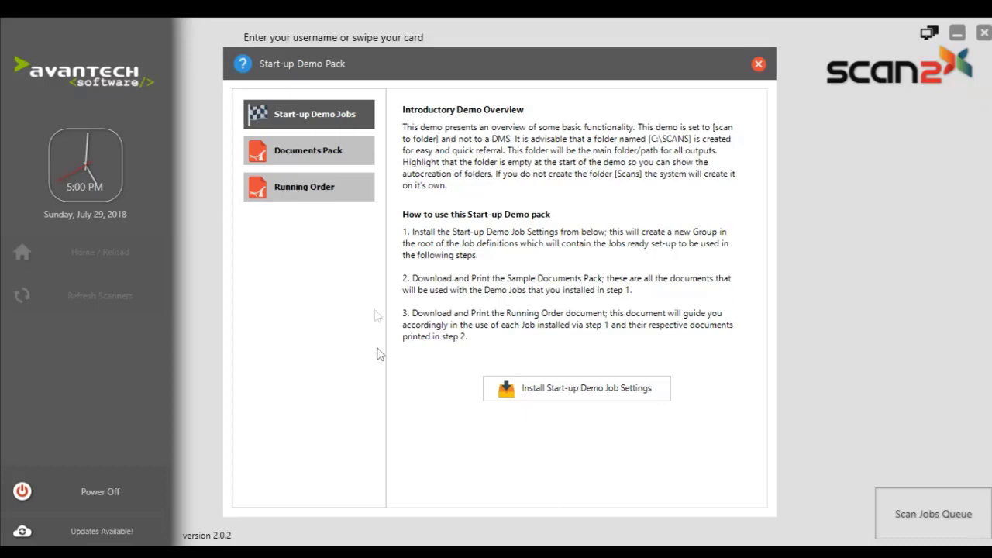
Step: Preview the Documents Pack and Running Order, return to Demo Jobs, and close the Start-up Demo Pack
click(335, 159)
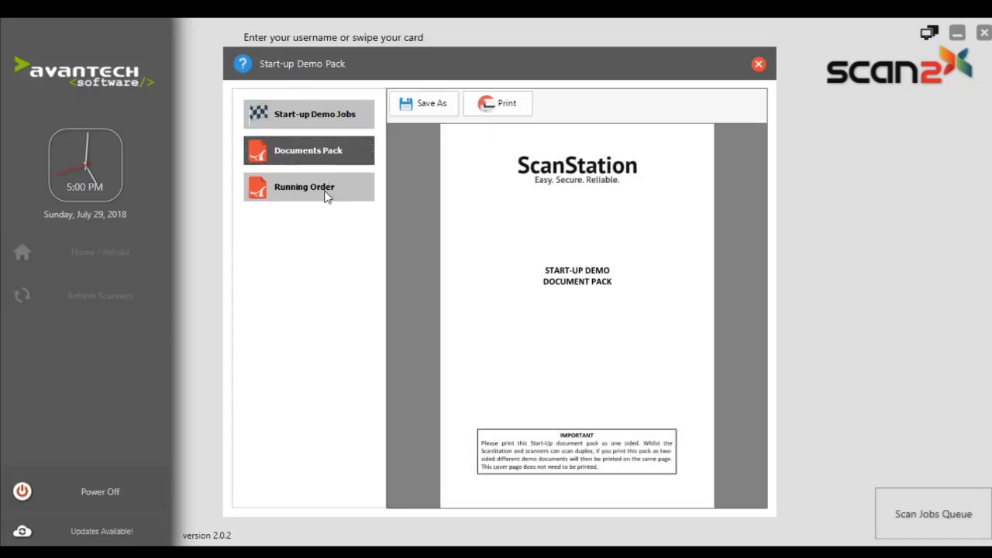
click(344, 190)
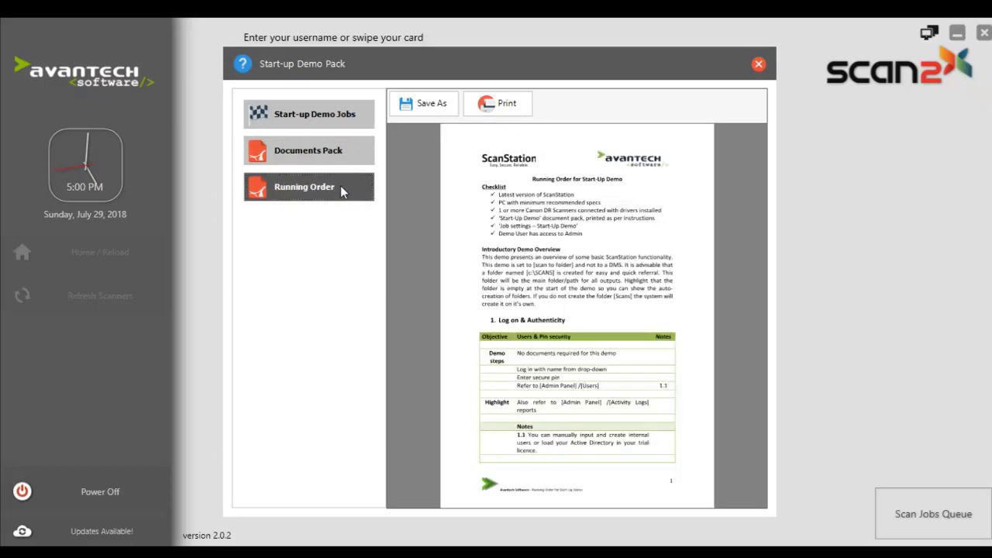
click(333, 124)
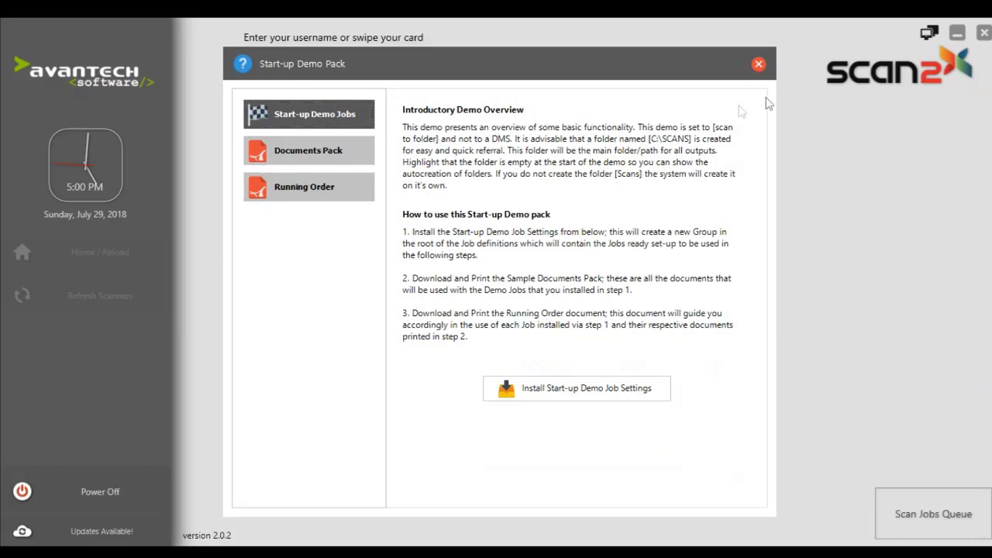
click(759, 64)
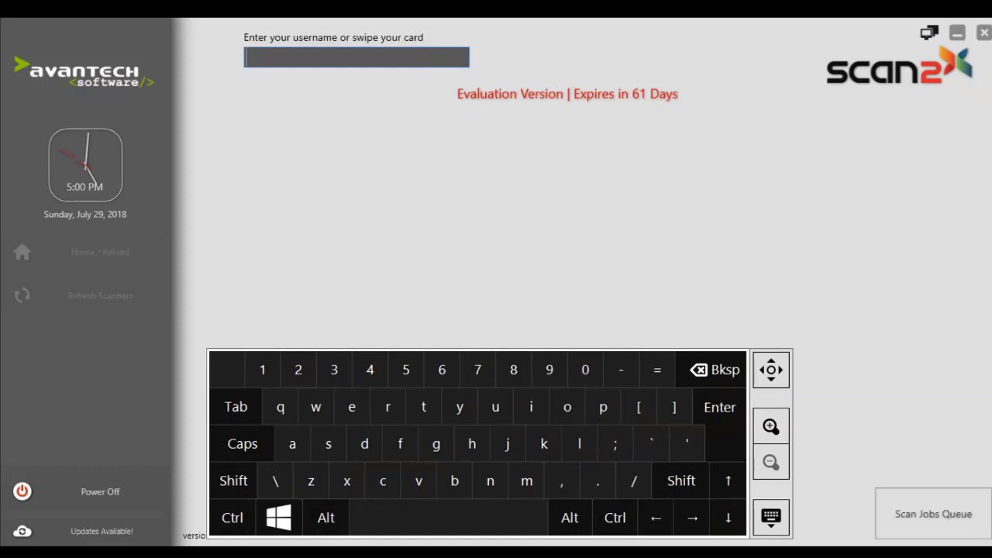
text(ADMIN)
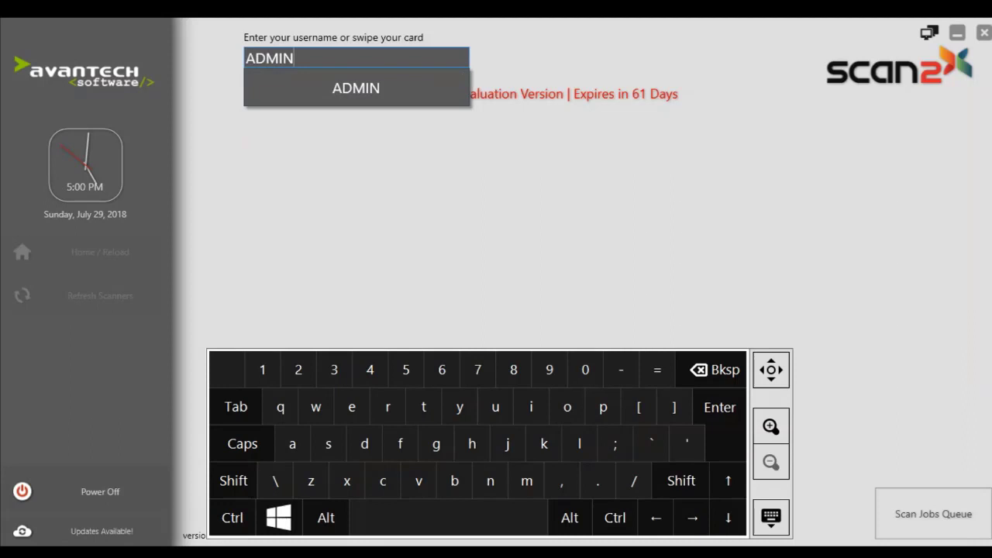
Step: Log in as ADMIN with the PIN to reach the main jobs screen
key(Return)
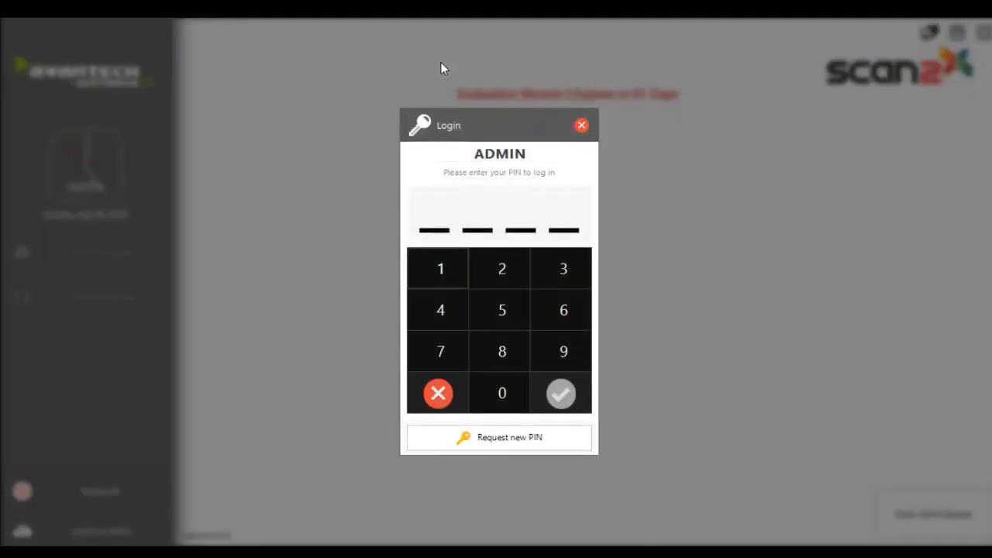
text(111)
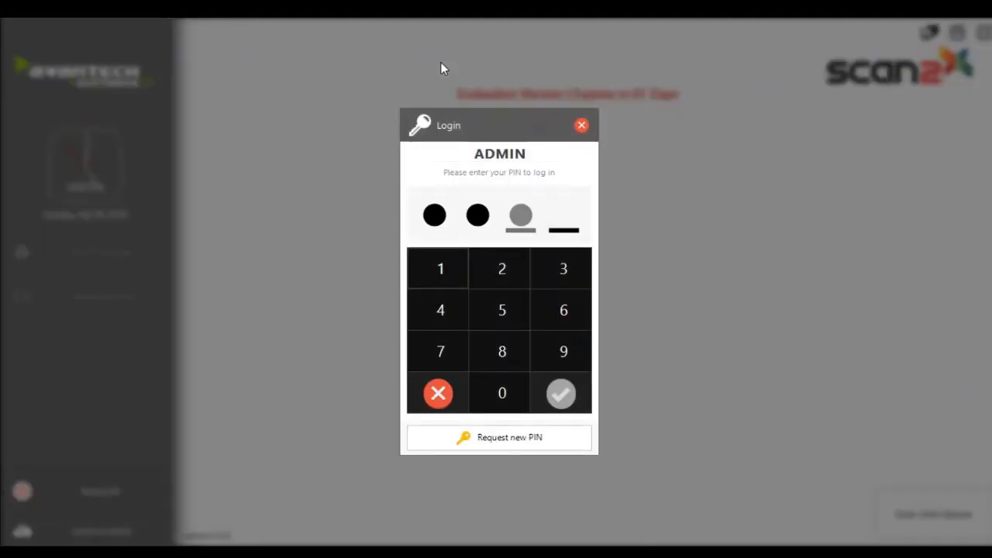
text(1)
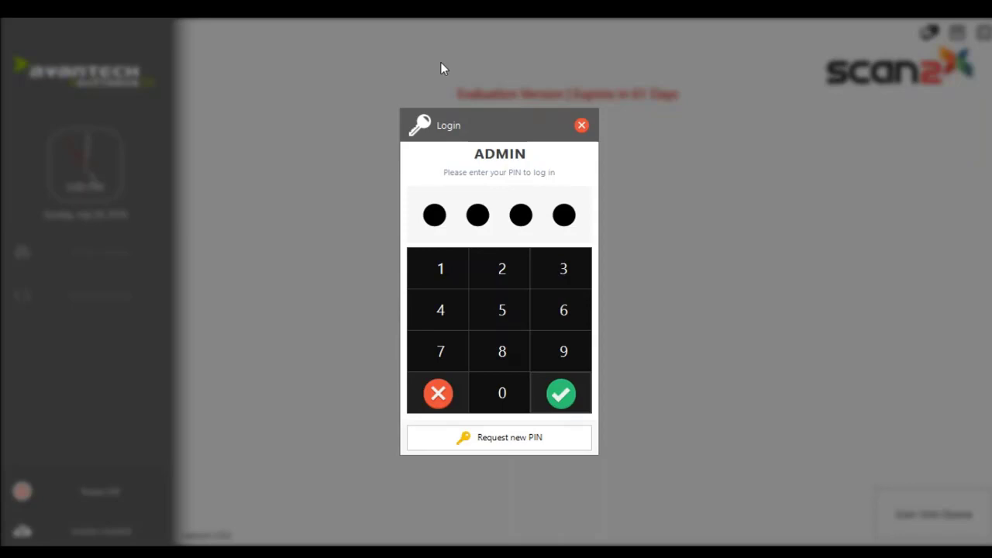
key(Return)
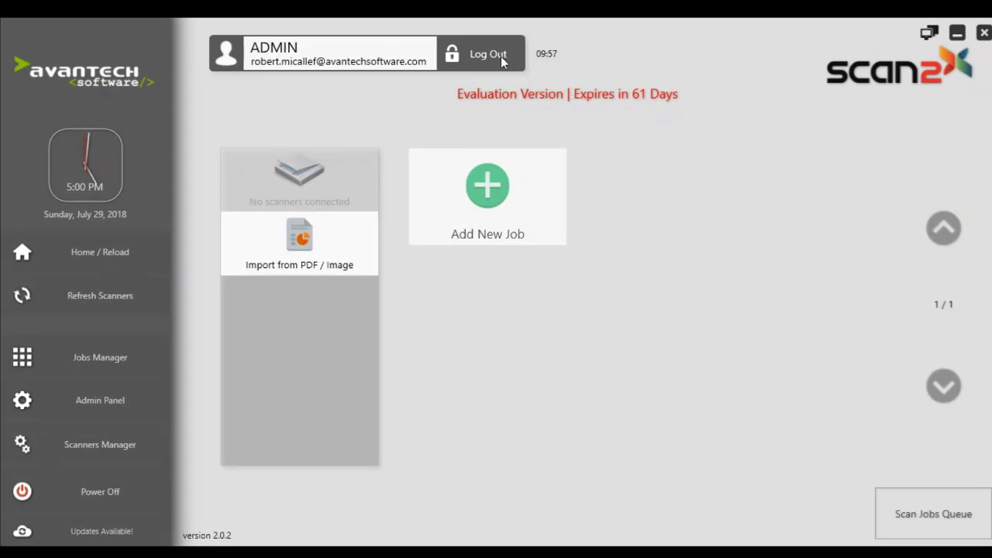
Step: Log the ADMIN user out, returning to the username entry screen
click(501, 60)
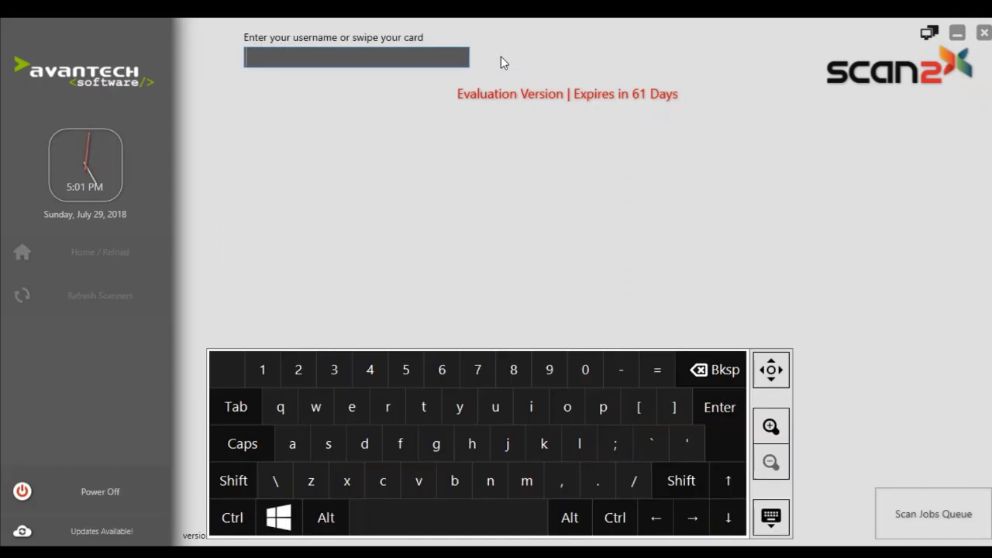